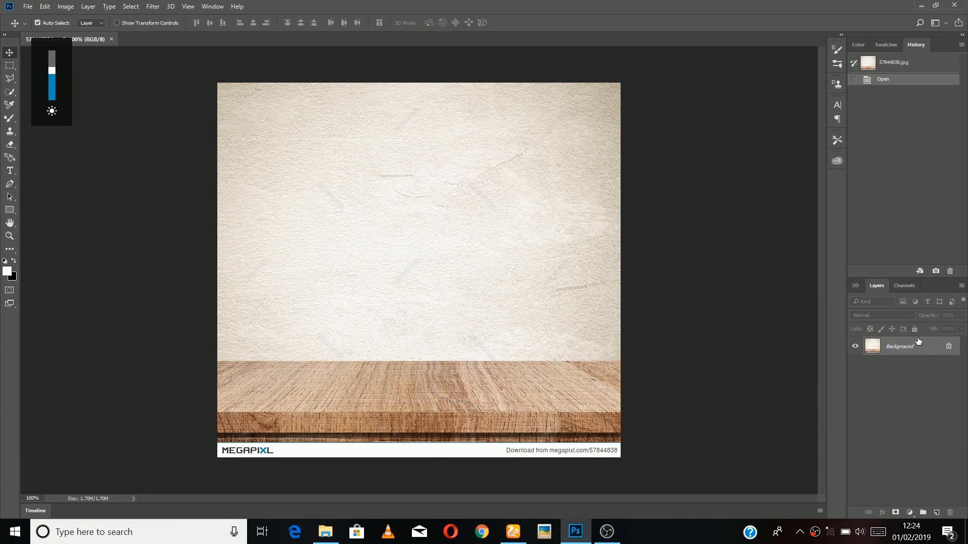
Duplicate the Background layer.
drag(933, 347, 935, 514)
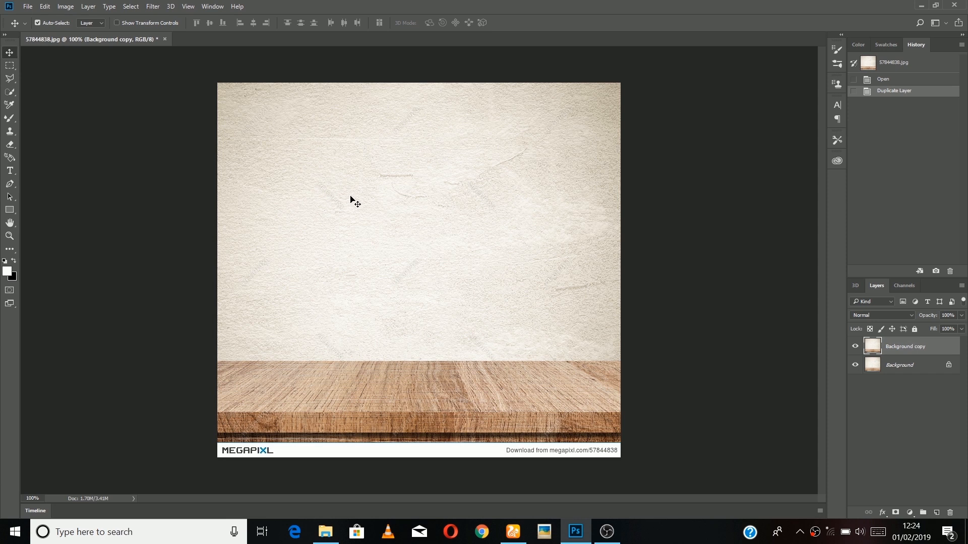
Add the black Impact 36 pt text "TUTORIAL" in capitals, with its baseline at the back edge of the table.
click(10, 170)
click(331, 356)
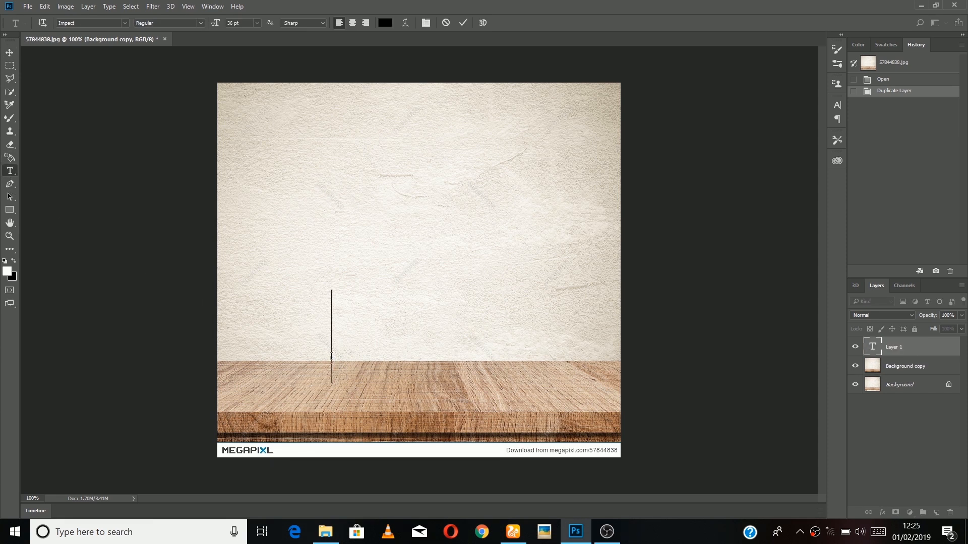
text(tutor)
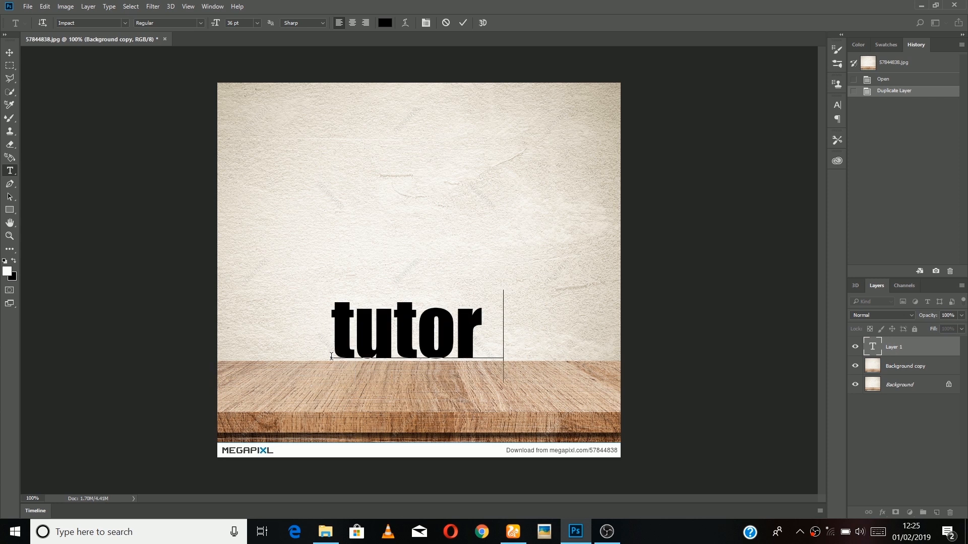
text(ial)
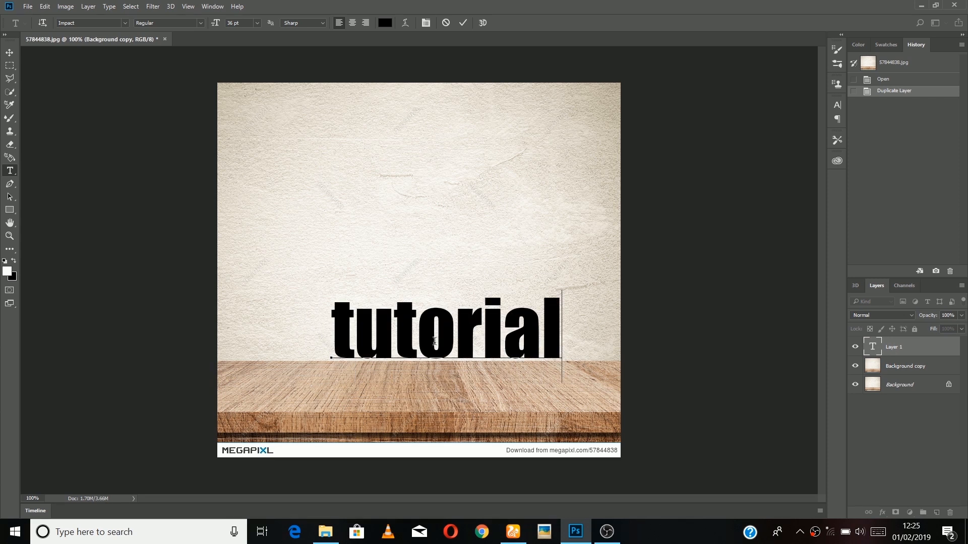
drag(566, 339, 308, 343)
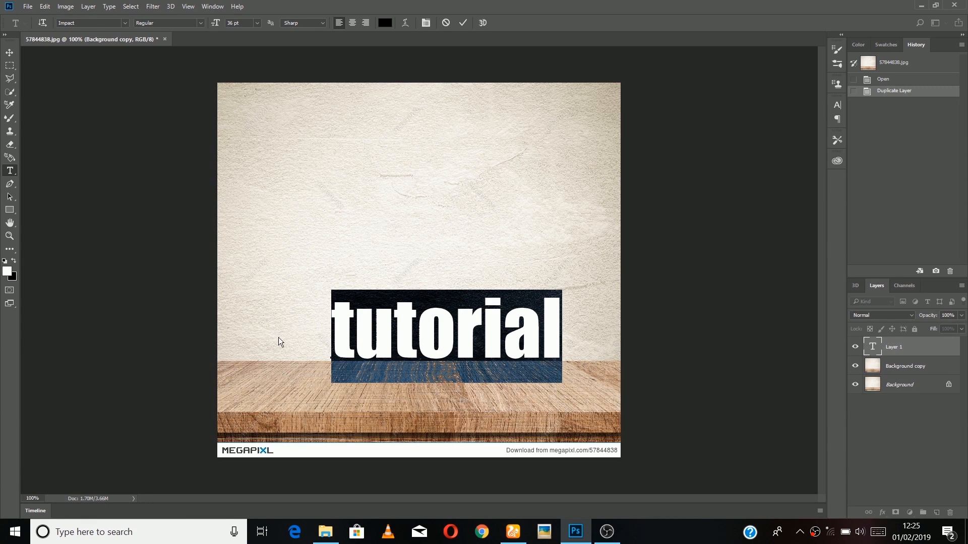
text(TUTO)
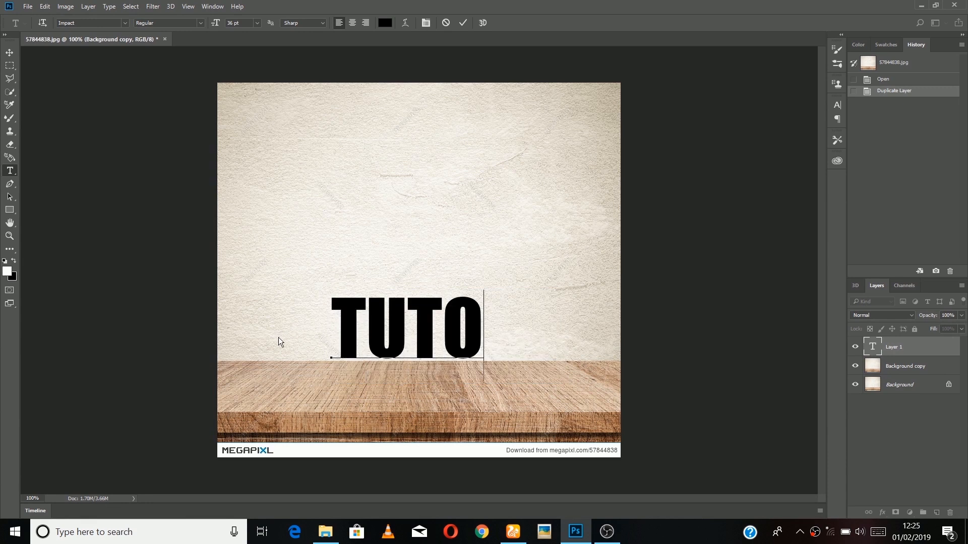
text(RIAL)
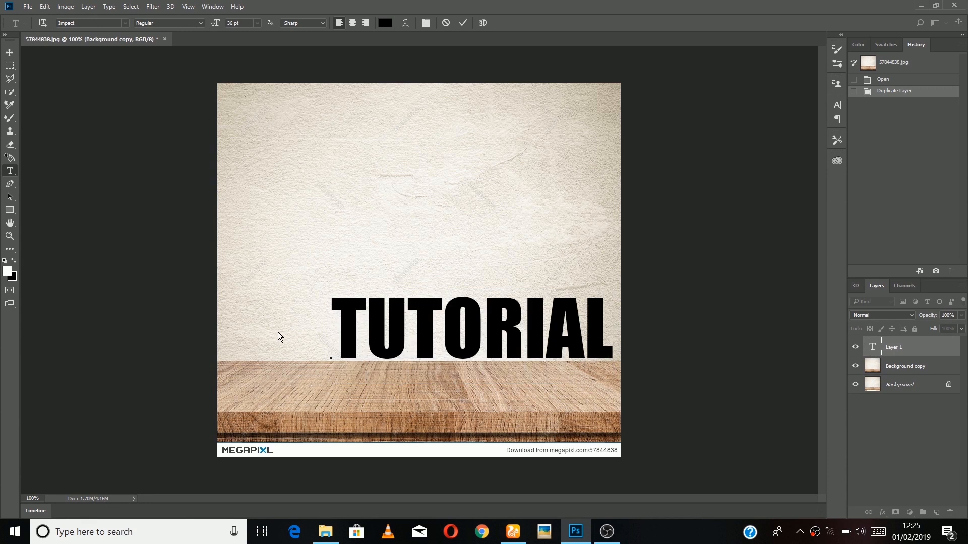
Reposition the TUTORIAL text so it is centred and overlaps the wooden tabletop, and commit it.
key(ctrl)
drag(457, 342, 412, 367)
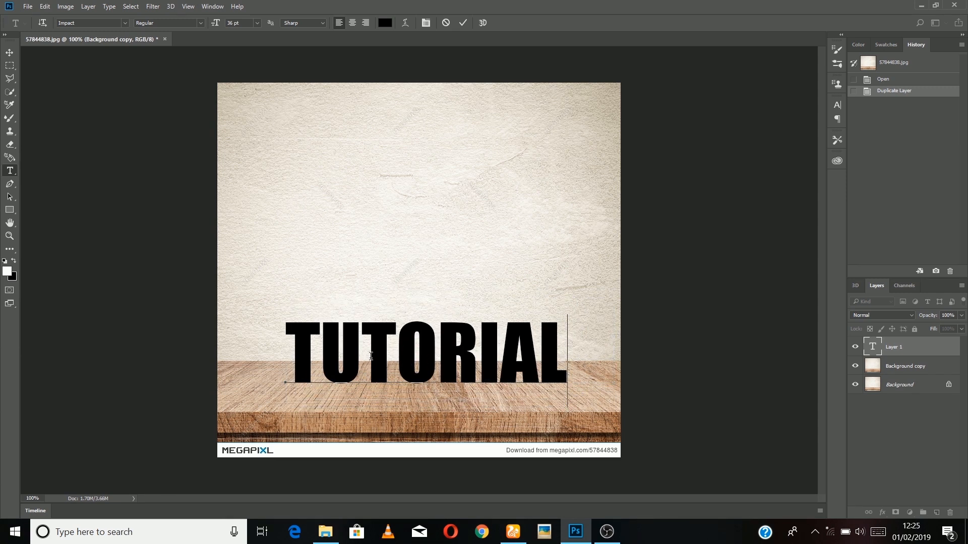
key(ctrl+a)
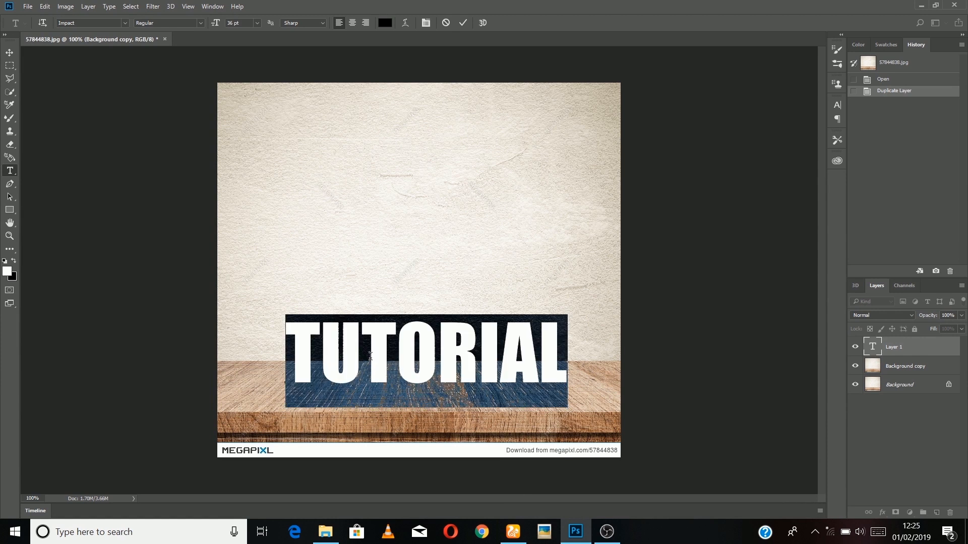
click(897, 353)
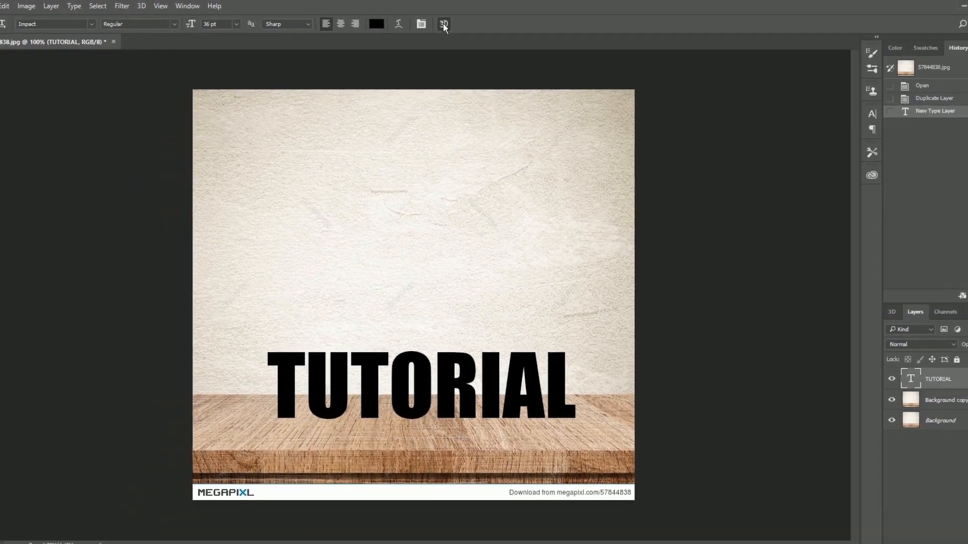
Convert the TUTORIAL text into a 3D extrusion and nudge its mesh slightly upward.
click(435, 28)
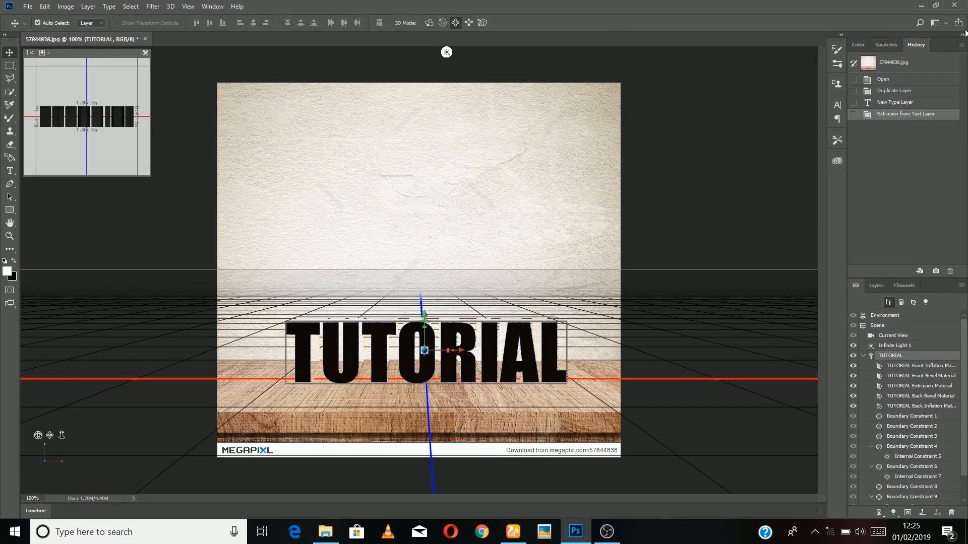
click(936, 22)
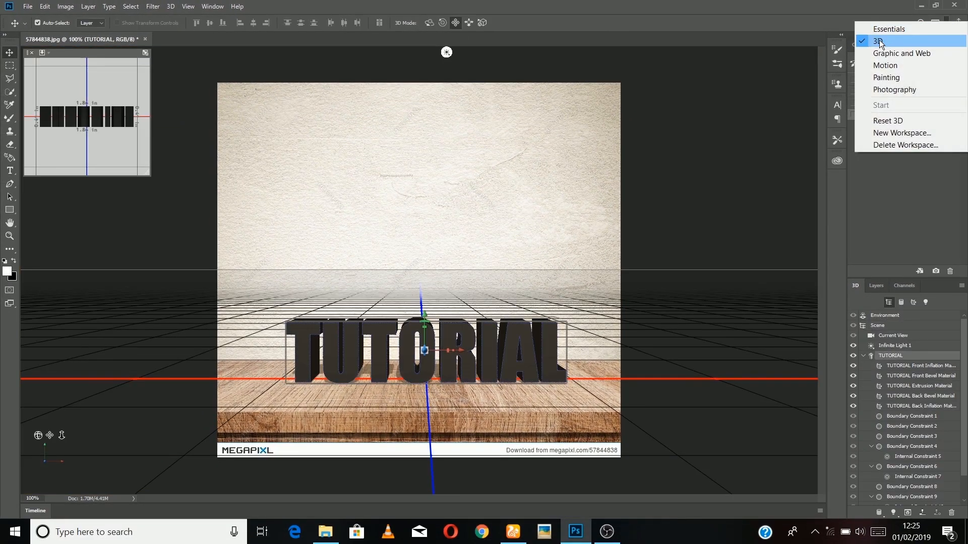
click(424, 337)
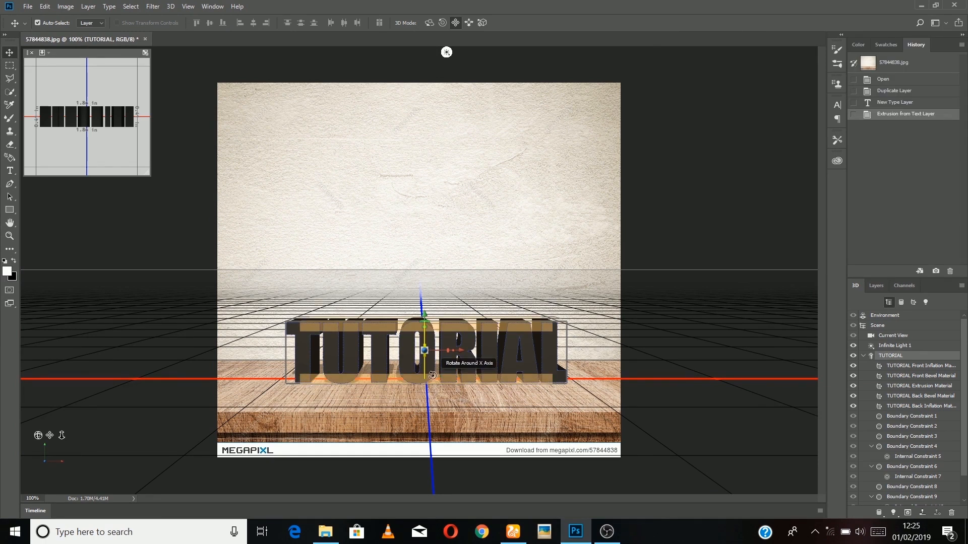
drag(425, 318, 427, 316)
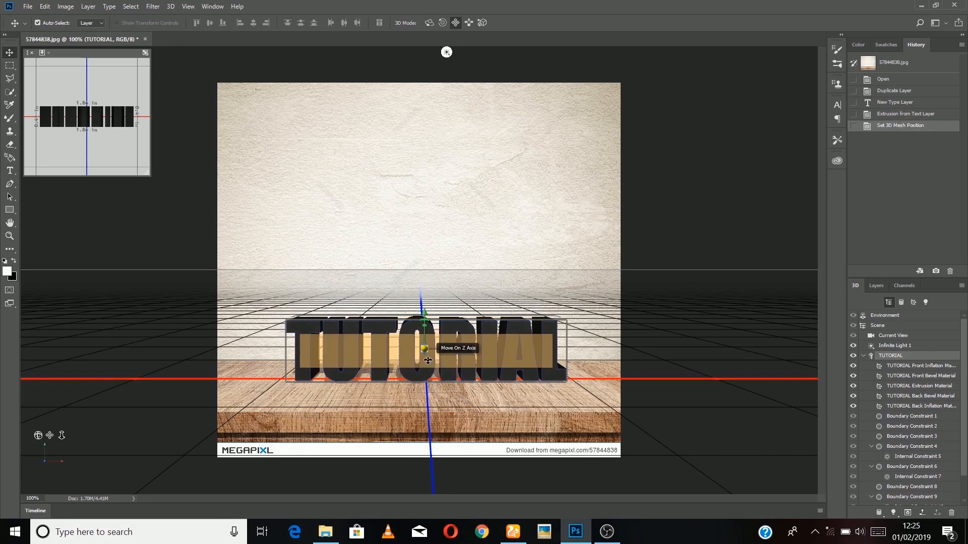
Move the 3D text slightly lower on the tabletop, leaving the Background copy in place.
key(ctrl)
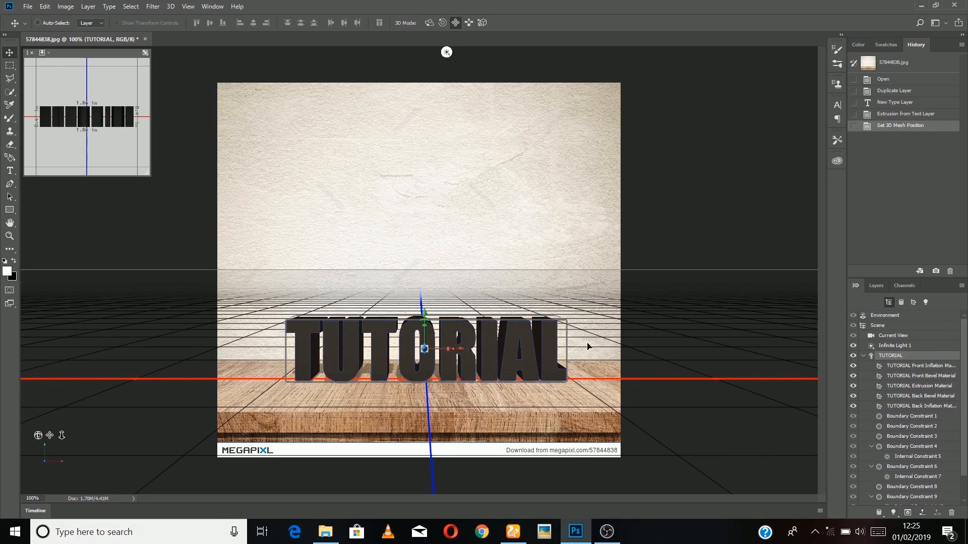
drag(587, 347, 593, 340)
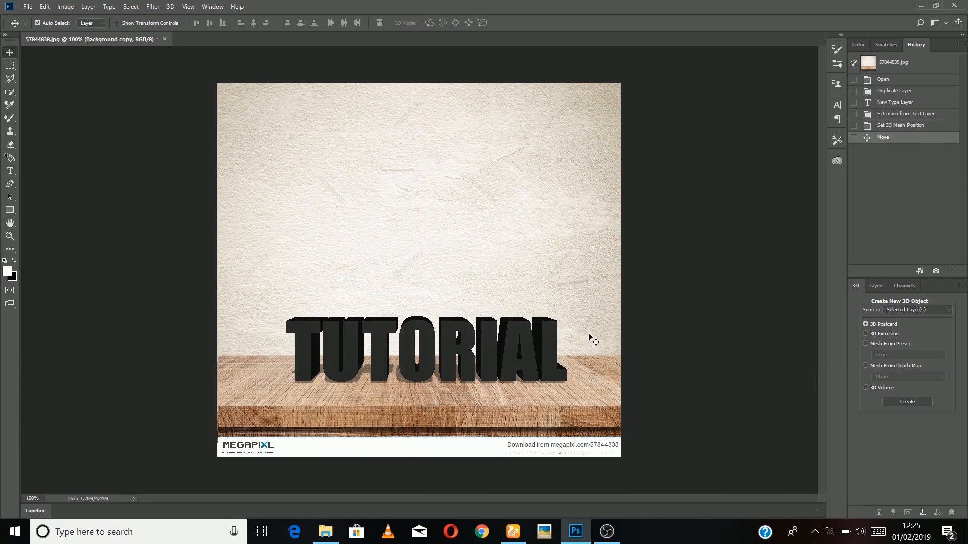
key(ctrl+z)
drag(469, 367, 468, 370)
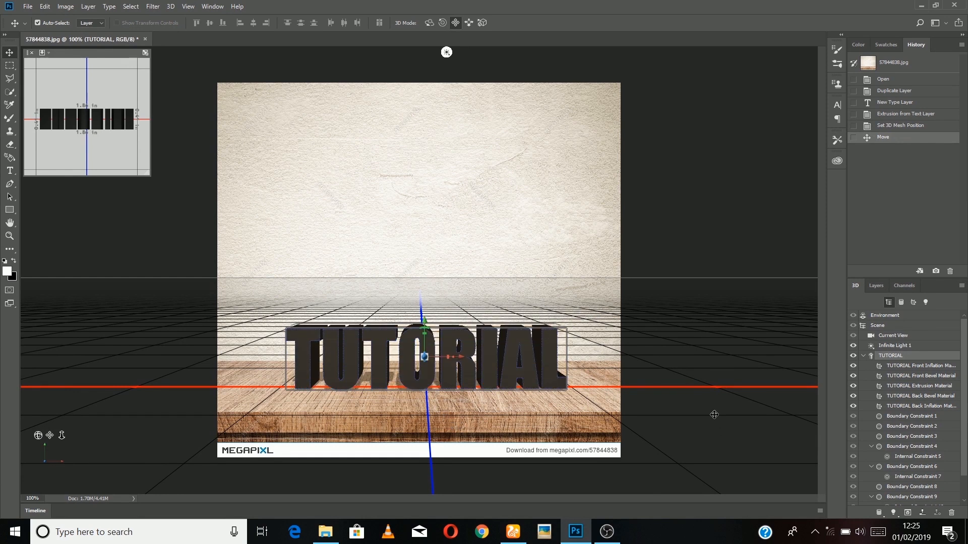
Rotate Infinite Light 1 so the 3D text casts its shadow behind it to the right.
click(447, 53)
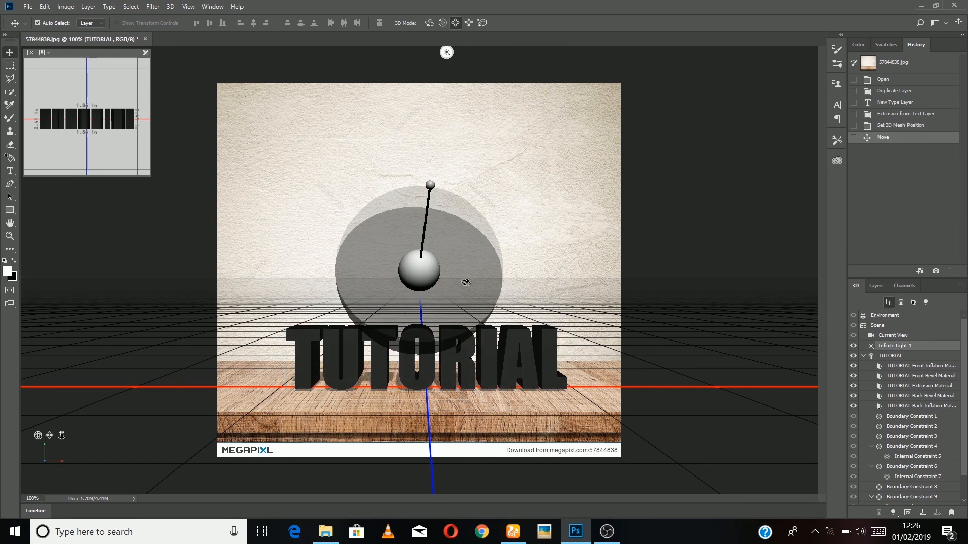
mouse_move(411, 262)
mouse_down()
mouse_move(386, 268)
mouse_move(345, 308)
mouse_move(339, 302)
mouse_move(352, 317)
mouse_up()
click(563, 261)
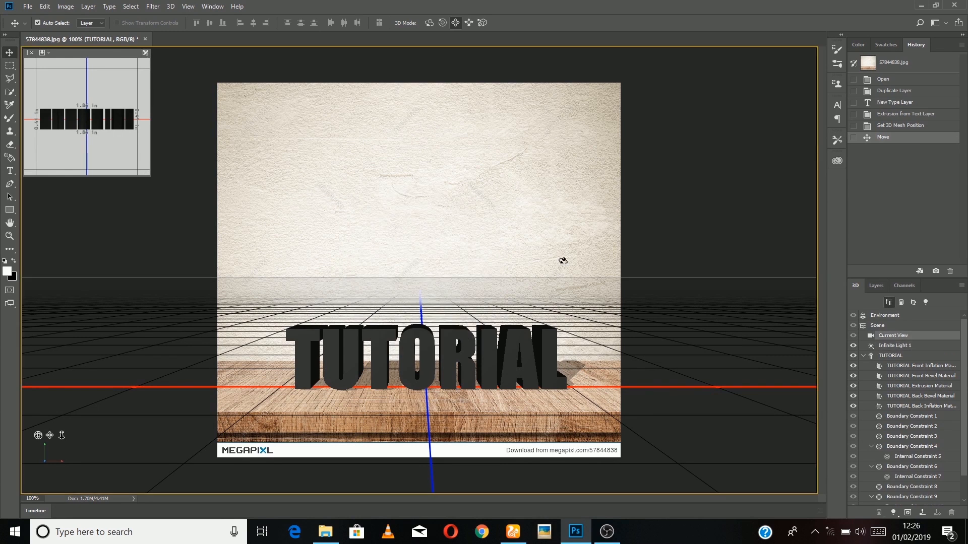
Examine the 3D camera properties of the current view, including the available camera views.
double_click(906, 339)
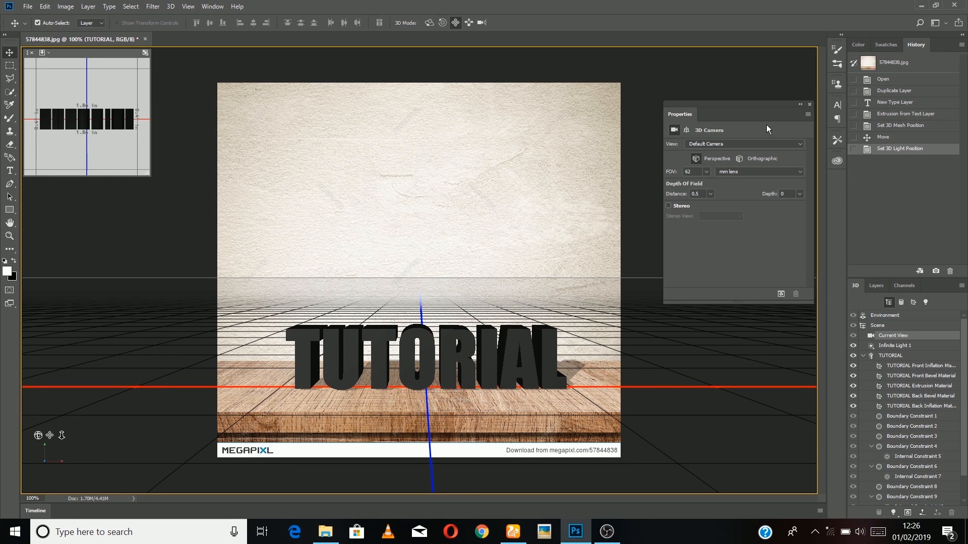
click(809, 106)
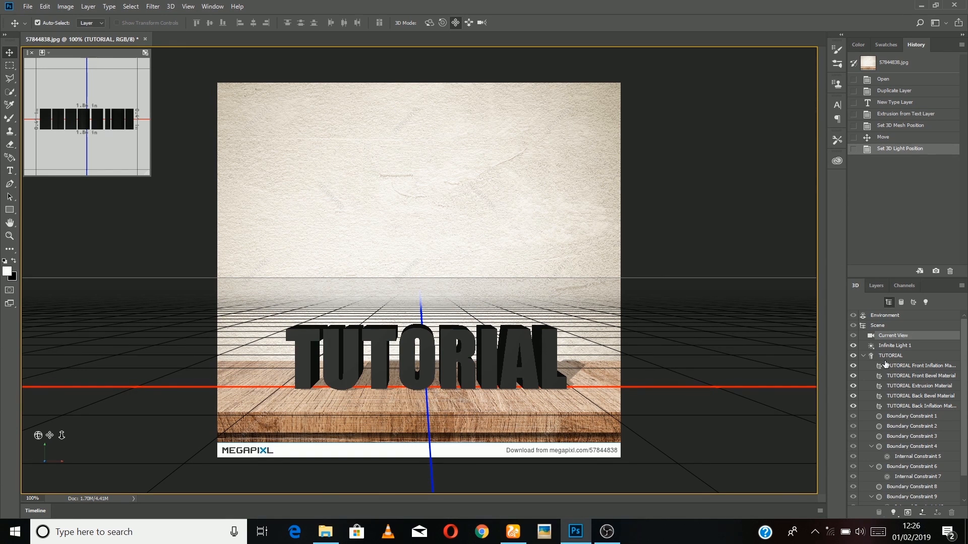
double_click(896, 335)
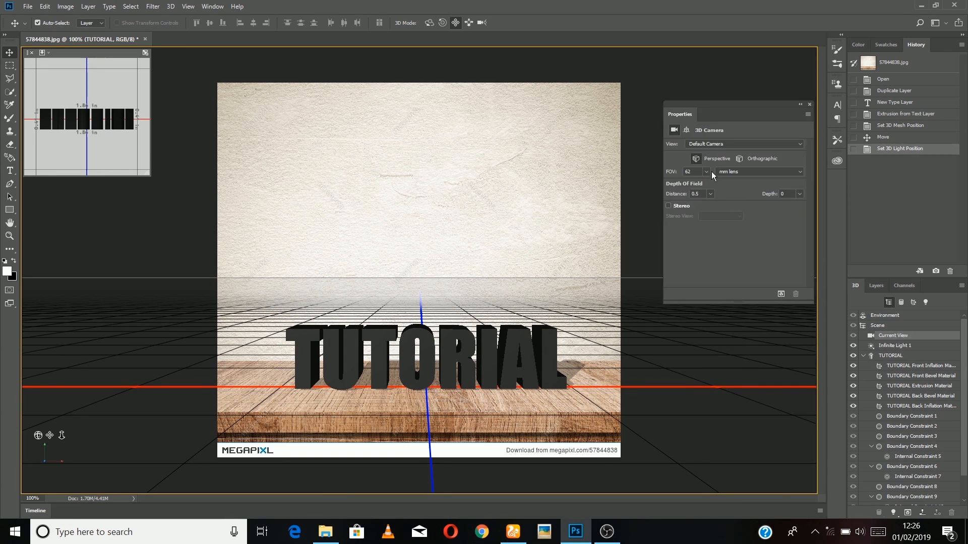
click(711, 144)
click(714, 143)
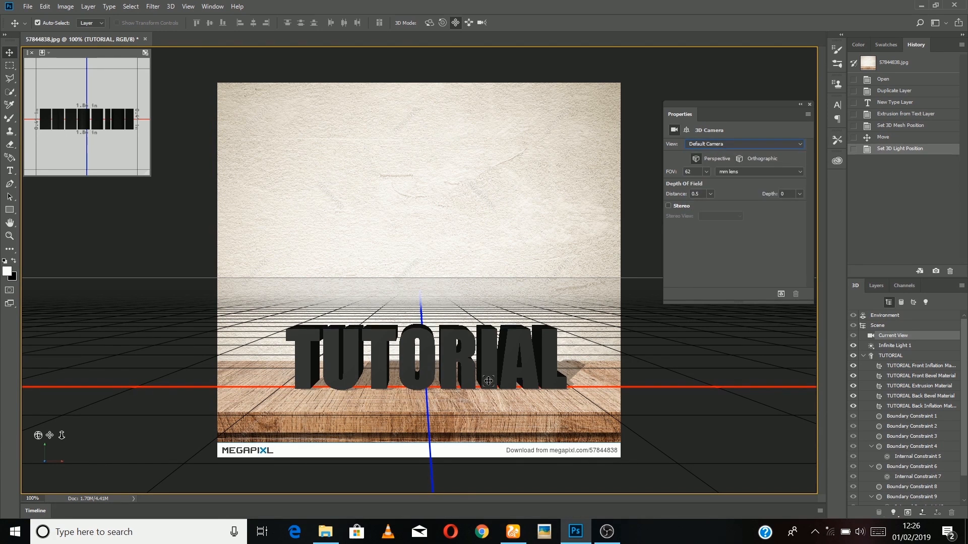
click(810, 104)
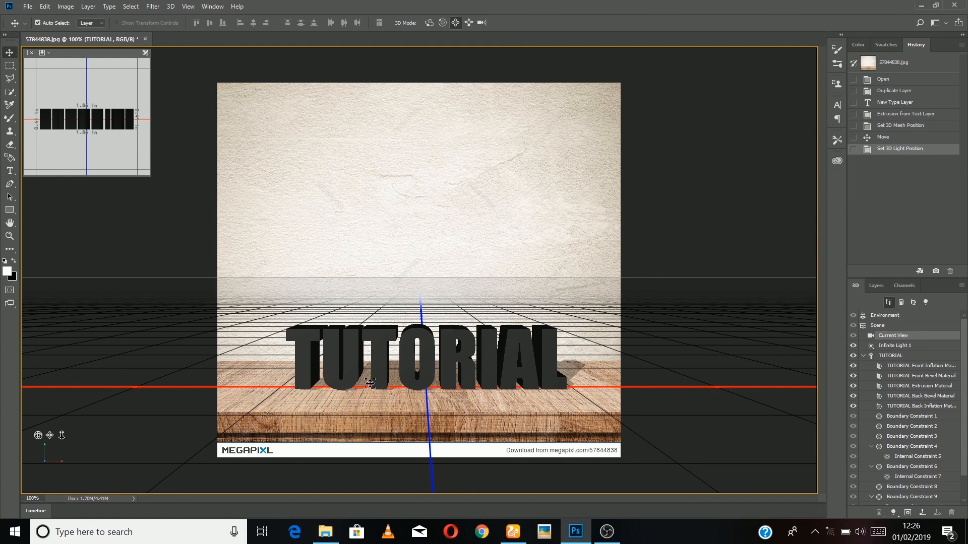
Try shifting the 3D camera, and revert the document to its Move history state.
drag(457, 374, 465, 384)
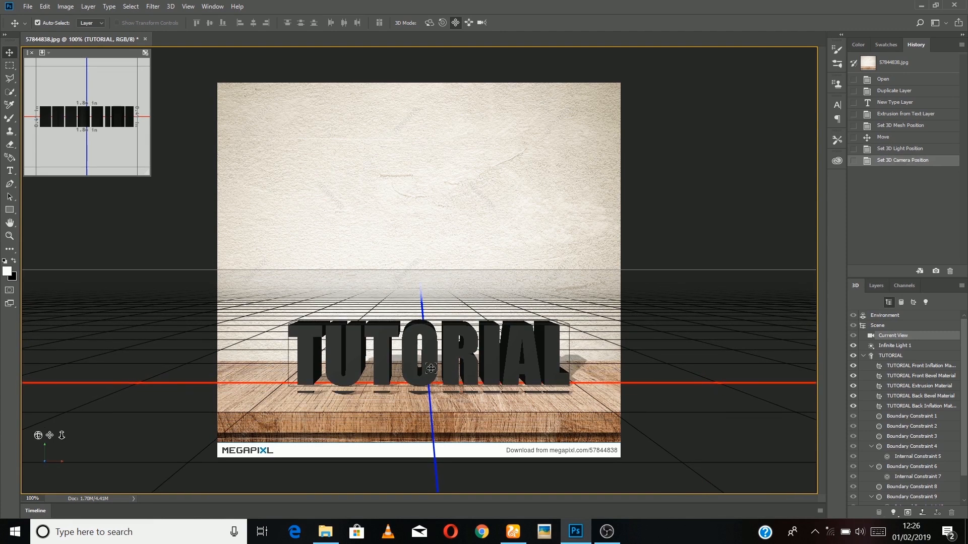
key(ctrl+z)
key(ctrl+z)
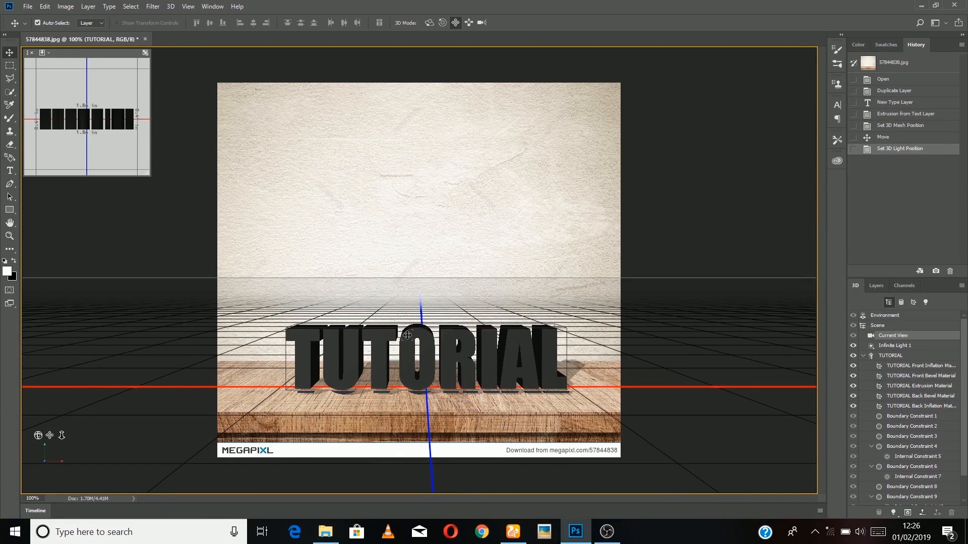
click(889, 140)
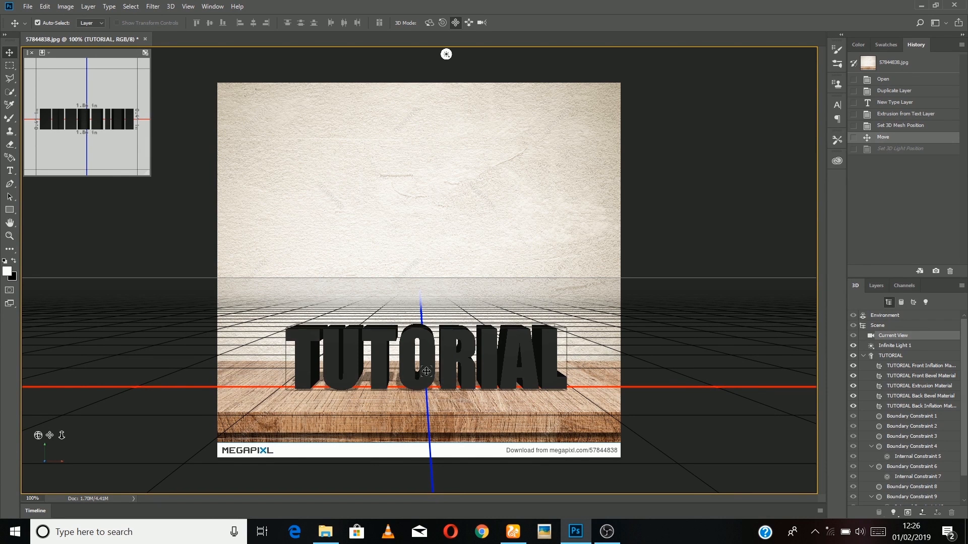
Shift the camera so the text sits lower on the tabletop, and aim Infinite Light 1 to cast its shadow back to the right.
drag(427, 375, 429, 381)
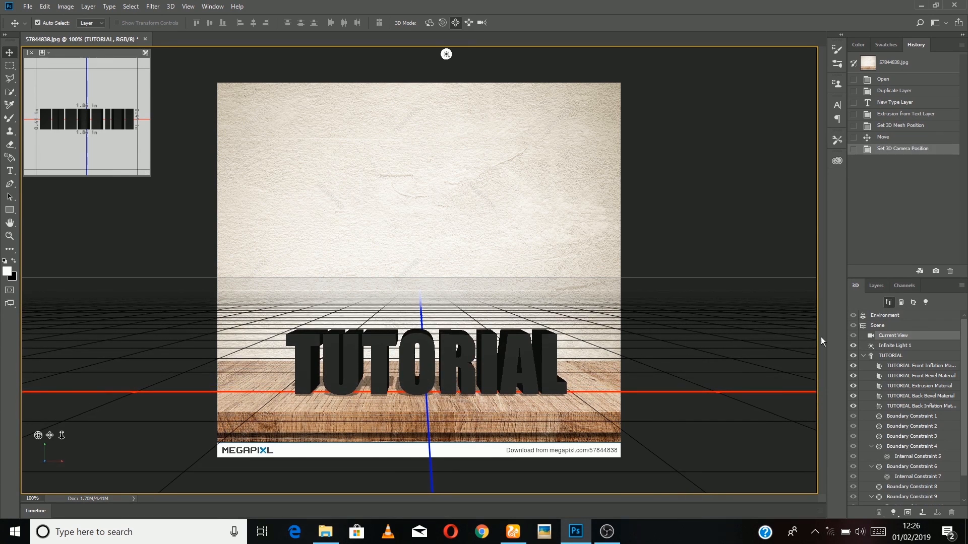
click(447, 54)
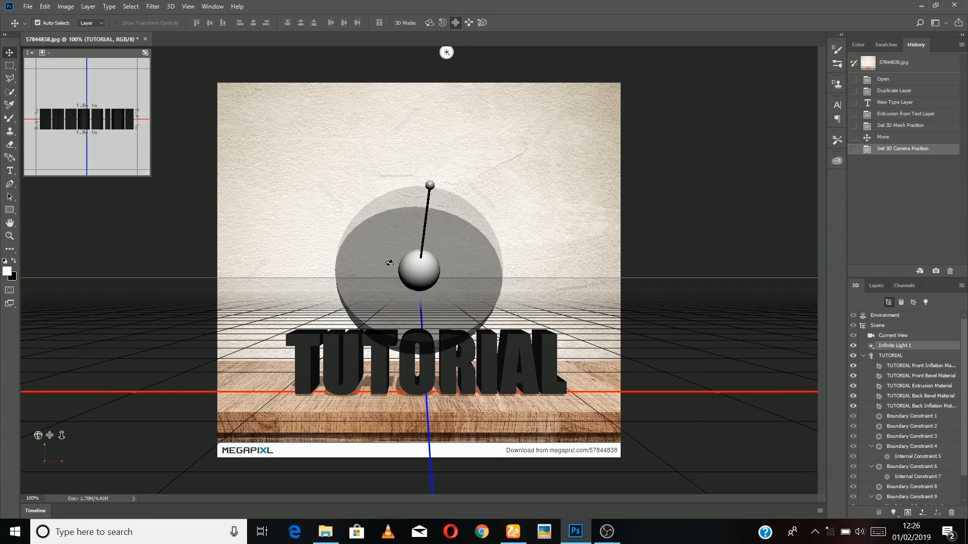
mouse_move(391, 266)
mouse_down()
mouse_move(364, 274)
mouse_move(336, 319)
mouse_up()
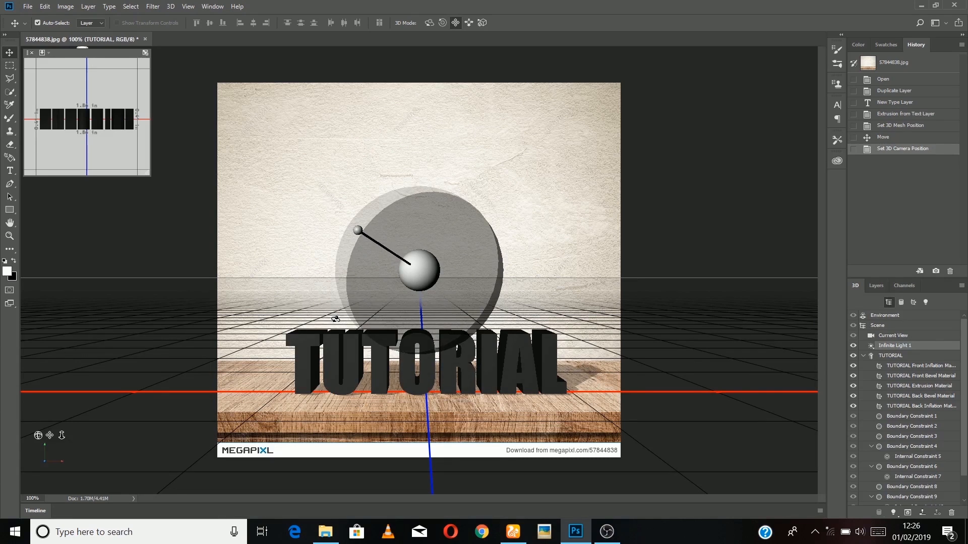
click(571, 304)
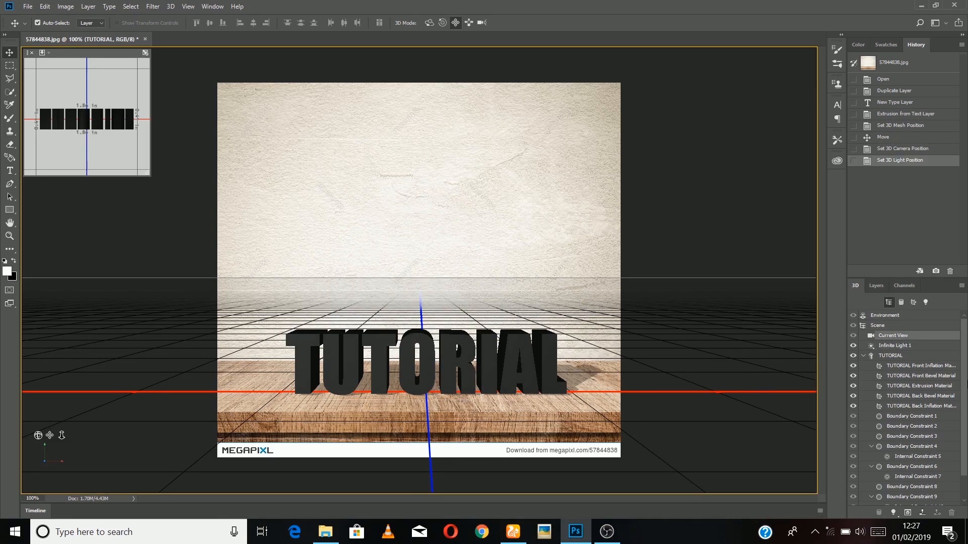
Apply the Redwood material preset to all five TUTORIAL materials, from front inflation through back inflation.
click(922, 366)
shift+click(927, 406)
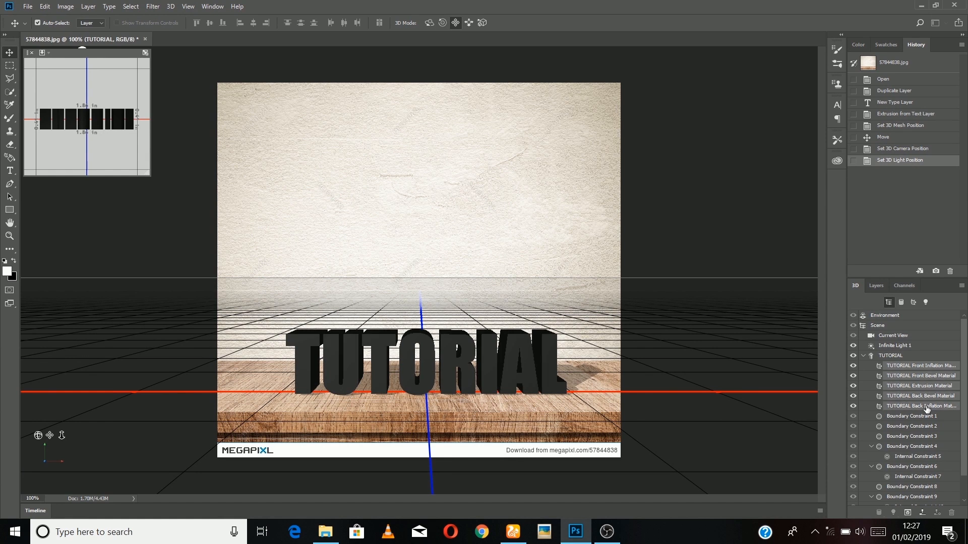
double_click(908, 359)
click(920, 367)
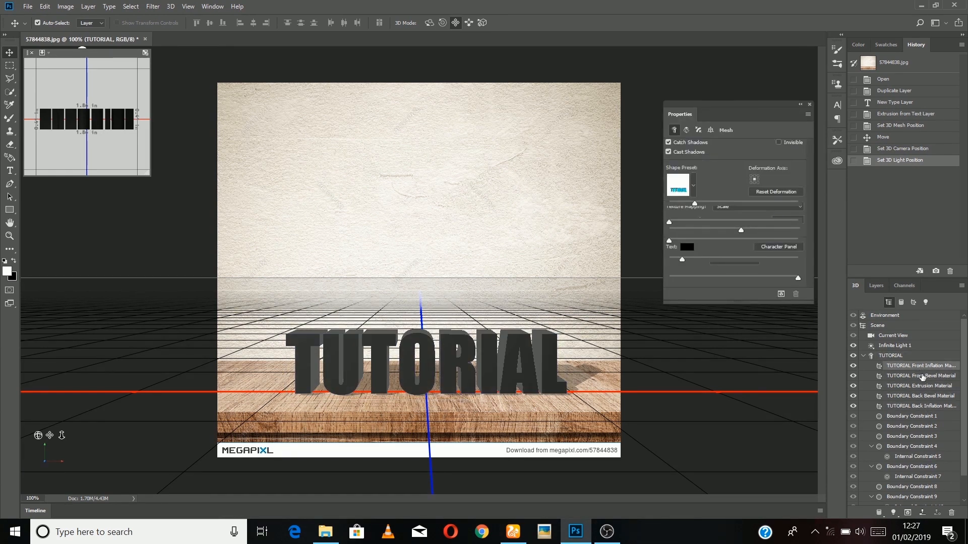
shift+click(925, 407)
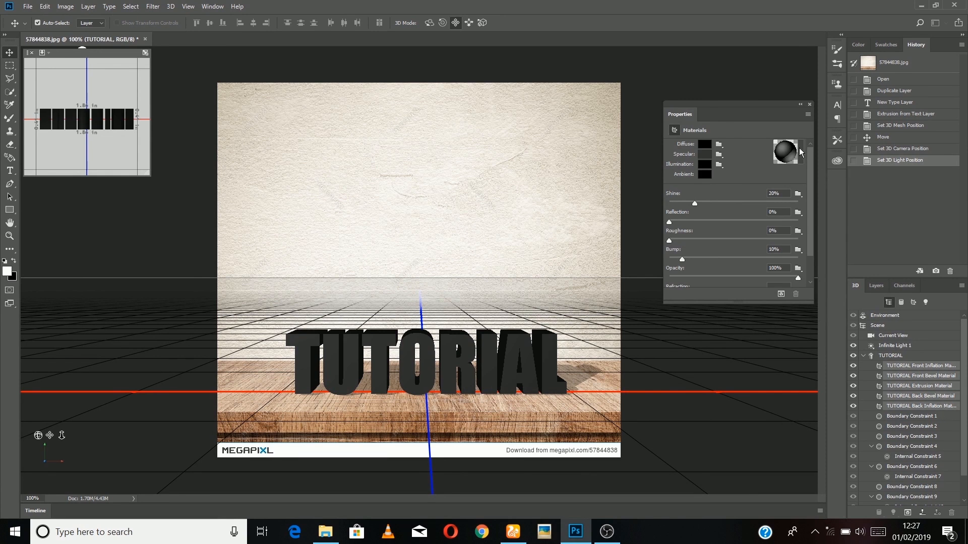
click(801, 153)
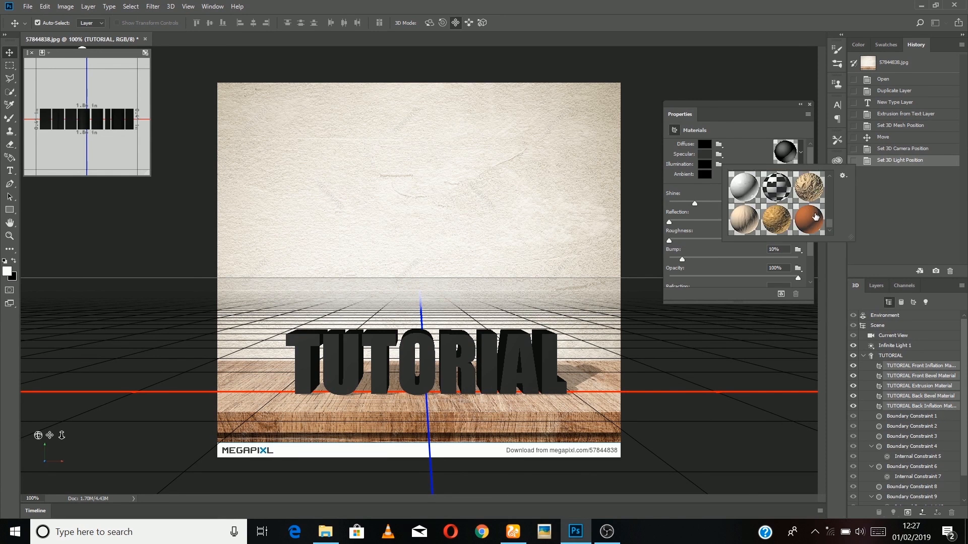
click(819, 223)
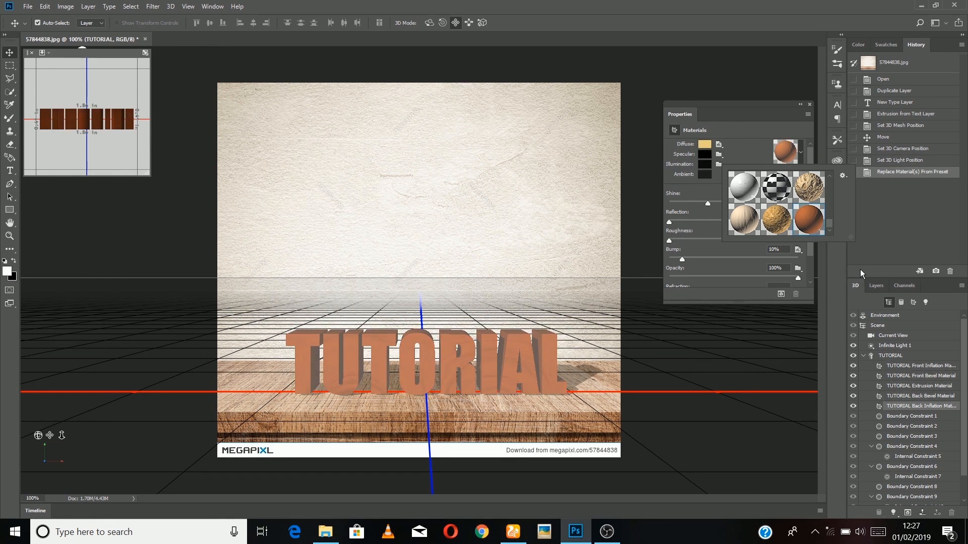
click(743, 131)
Collapse the properties and look through the 3D scene's text mesh, environment, scene, current view and Infinite Light 1 entries.
click(921, 357)
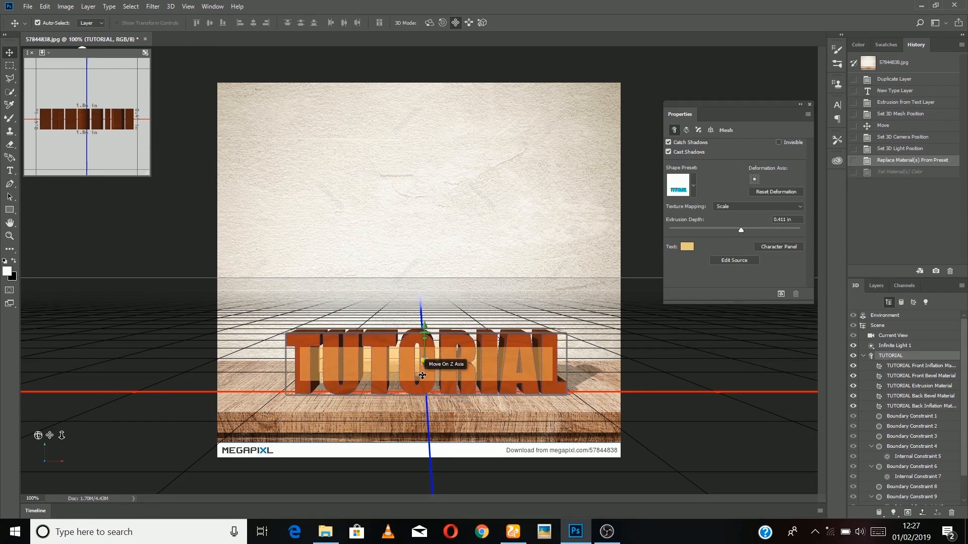
click(800, 105)
click(921, 317)
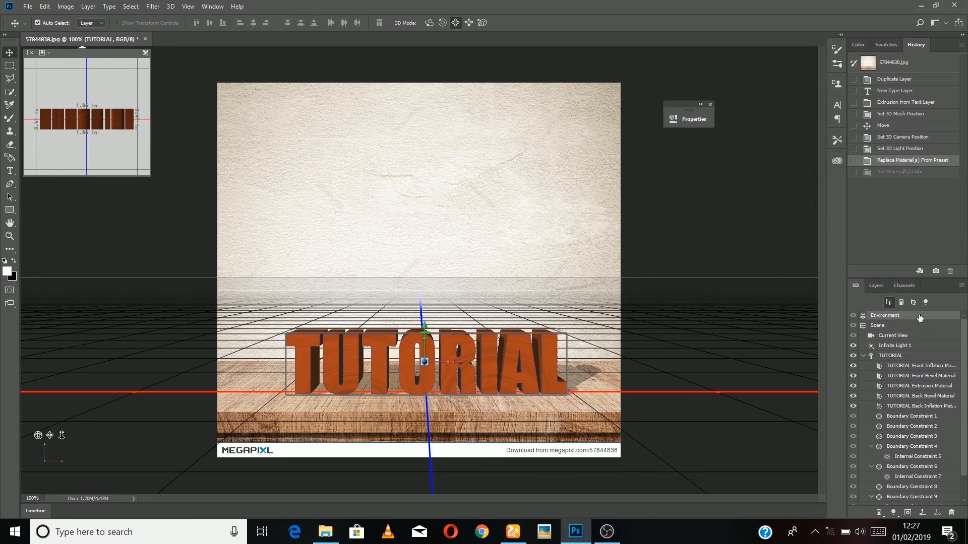
click(920, 328)
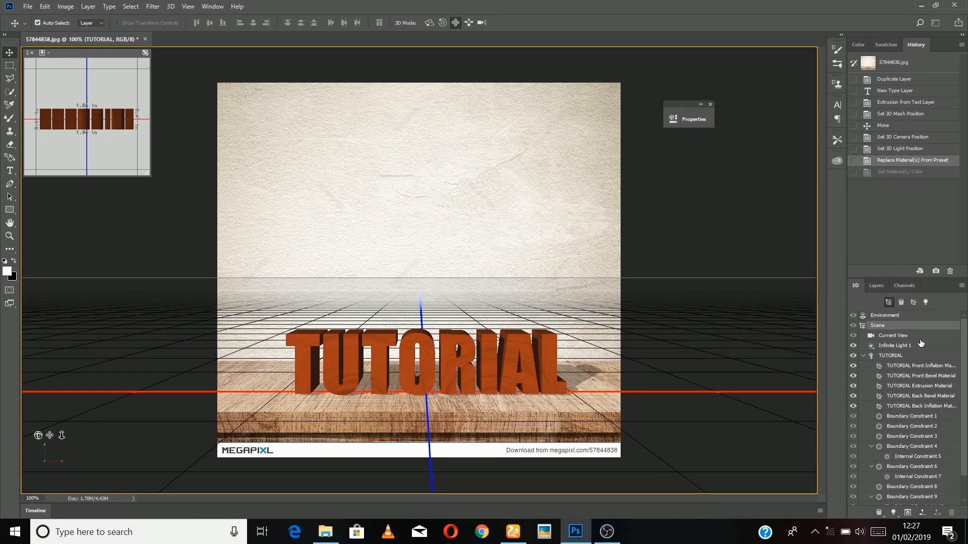
click(921, 340)
click(921, 346)
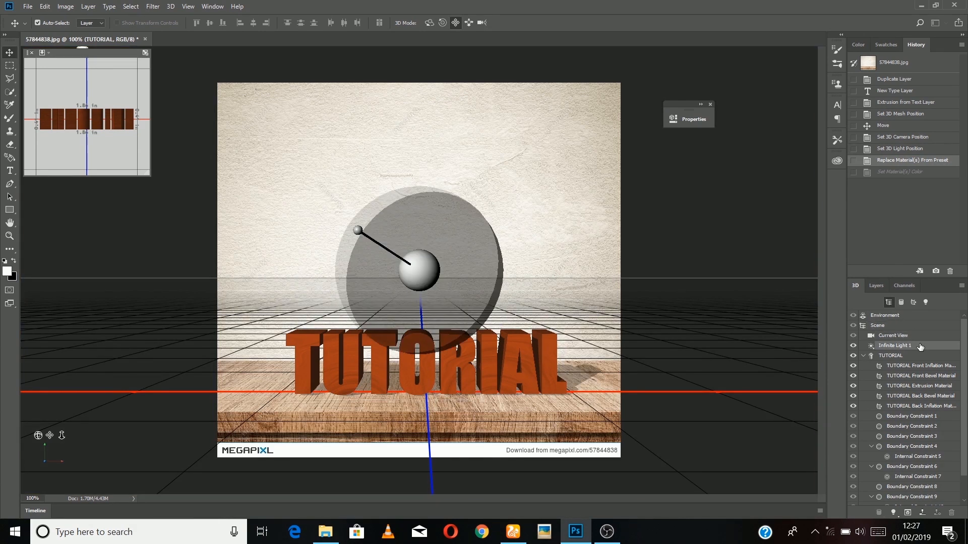
Render the TUTORIAL 3D text with its material and shadow.
click(918, 357)
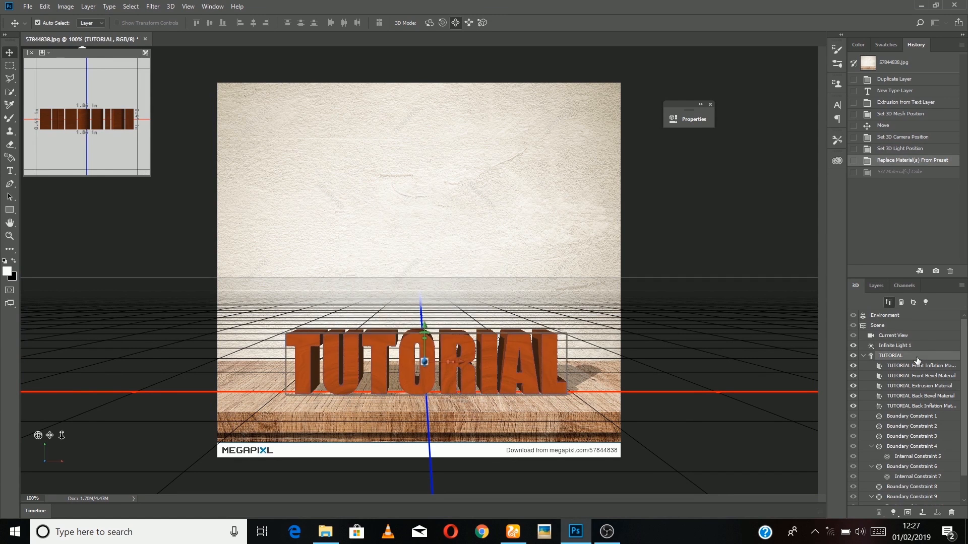
click(152, 6)
mouse_move(170, 6)
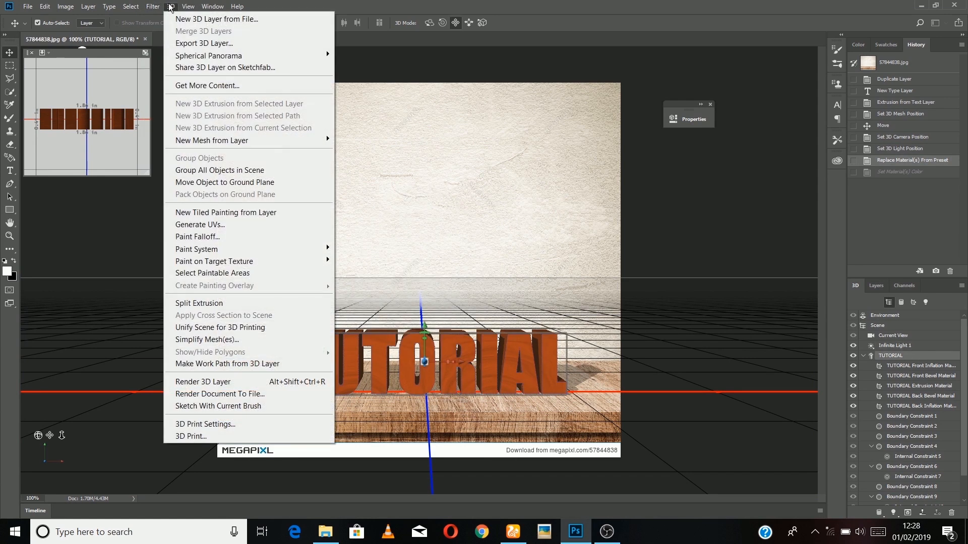
click(240, 382)
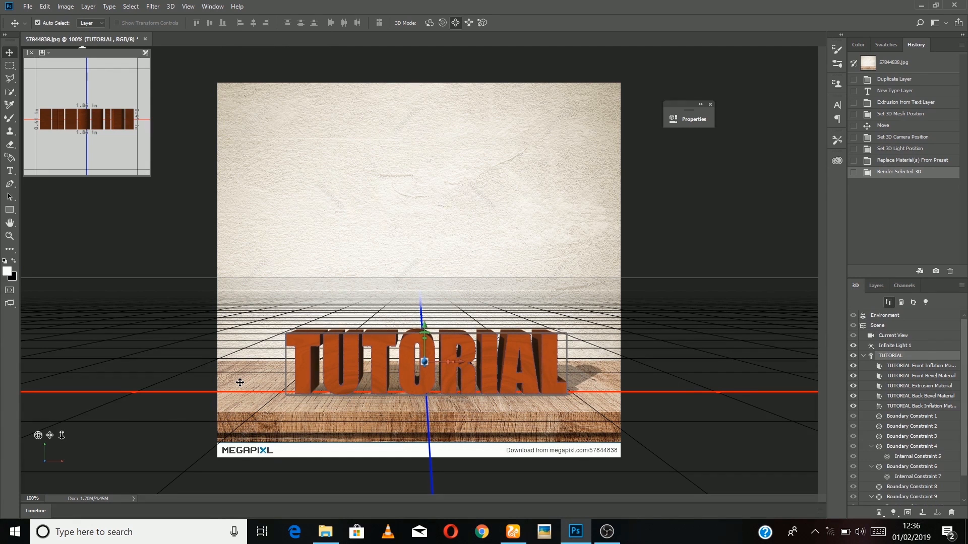
Hide the 3D guides with the Hand tool and compare the text before and after the render, ending on the rendered history state.
key(h)
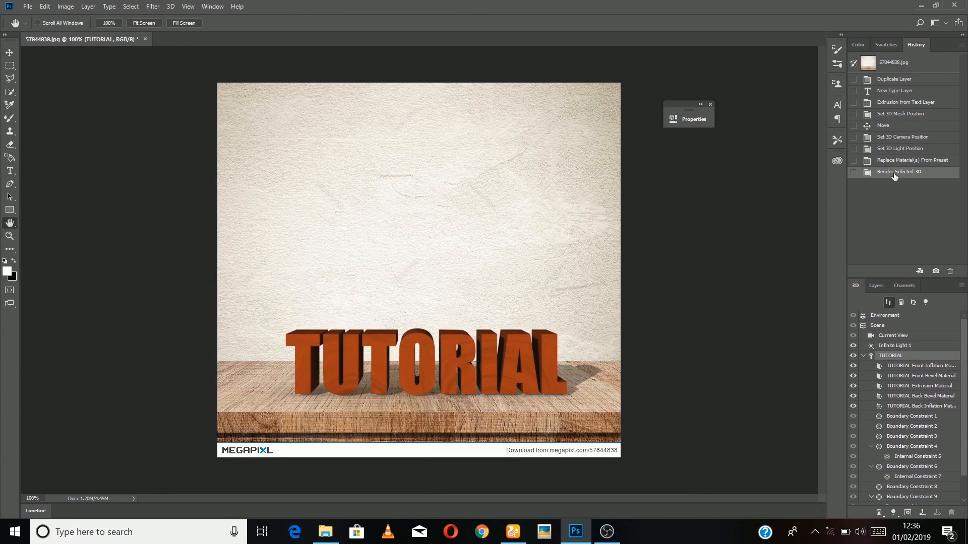
click(898, 161)
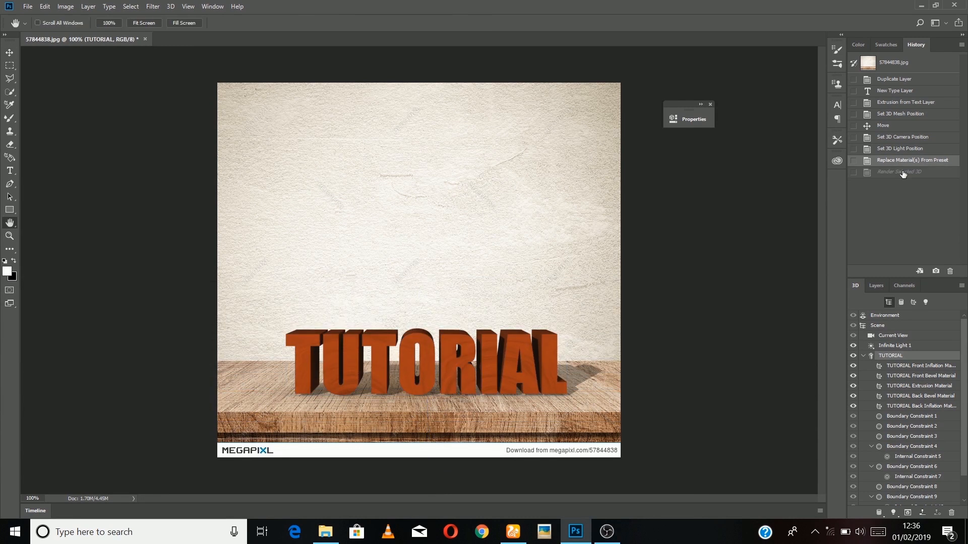
click(903, 173)
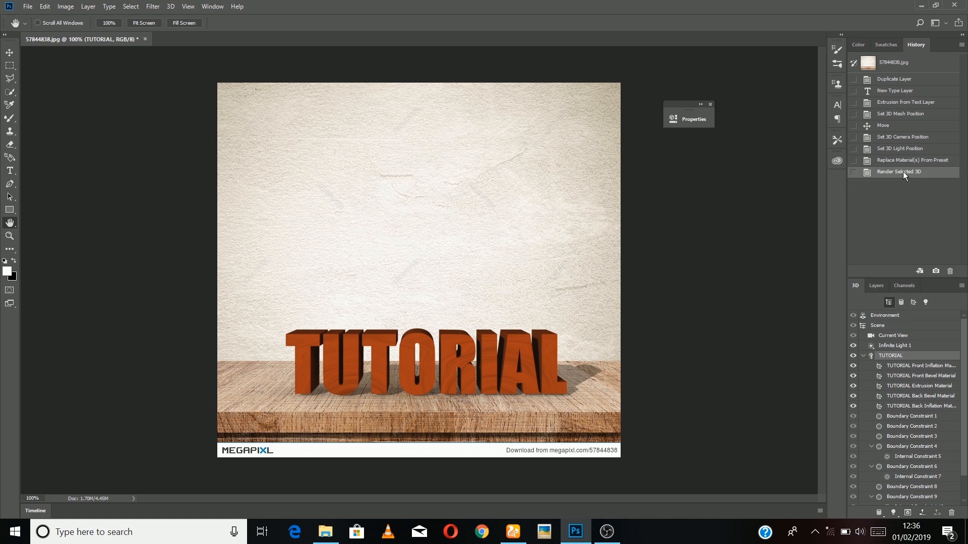
Rasterize the TUTORIAL 3D layer.
click(877, 285)
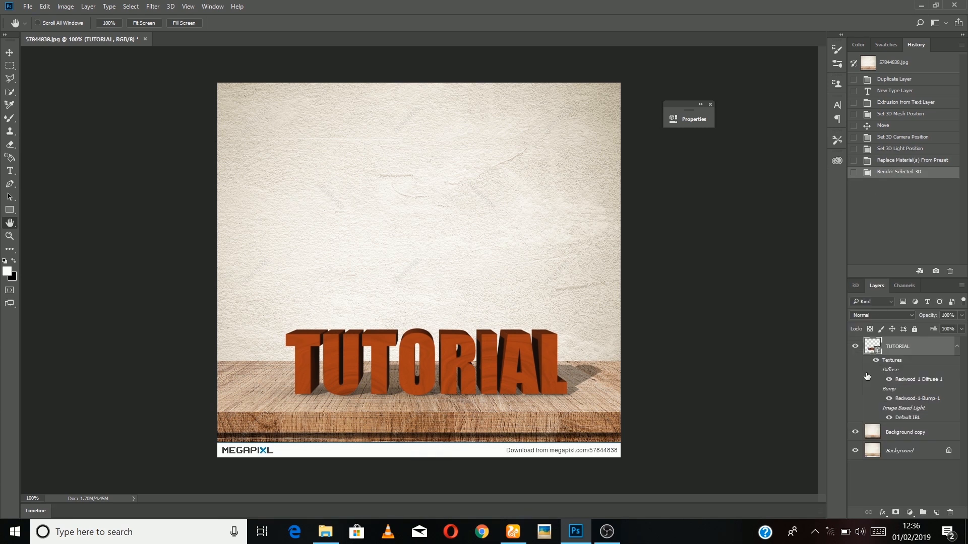
right_click(910, 351)
click(878, 464)
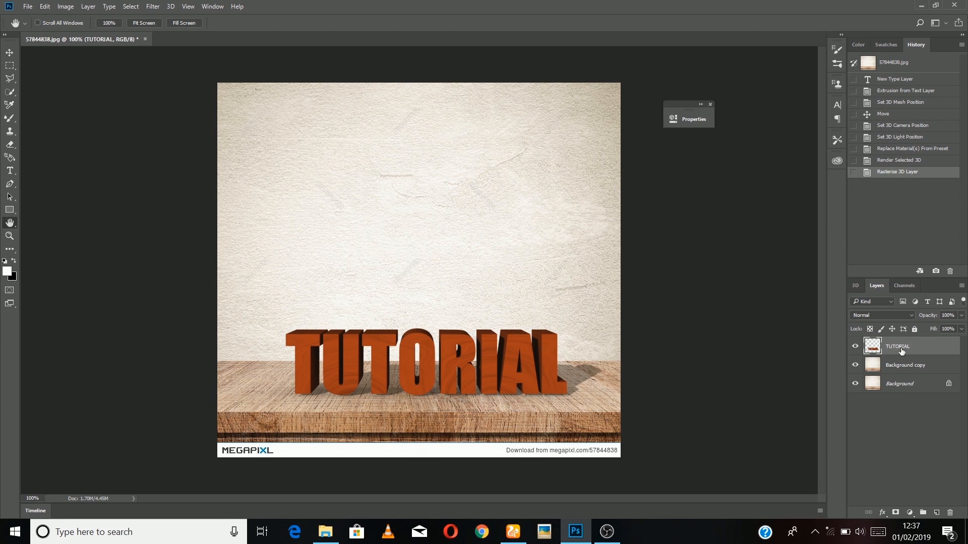
Open the choice of fill and adjustment layers for the rasterized TUTORIAL layer.
click(910, 512)
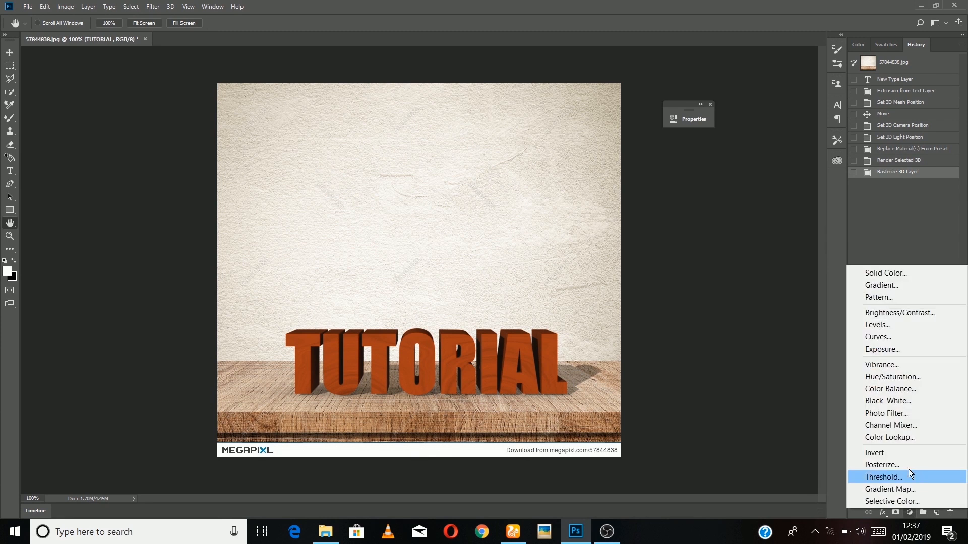